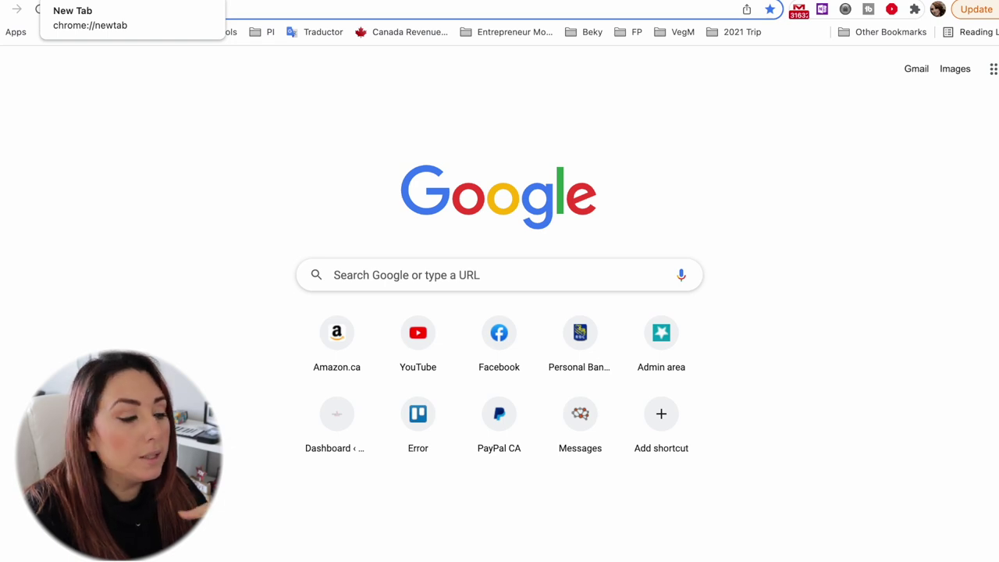
# Go to google.com/alerts from Chrome's address bar.
pyautogui.click(207, 9)
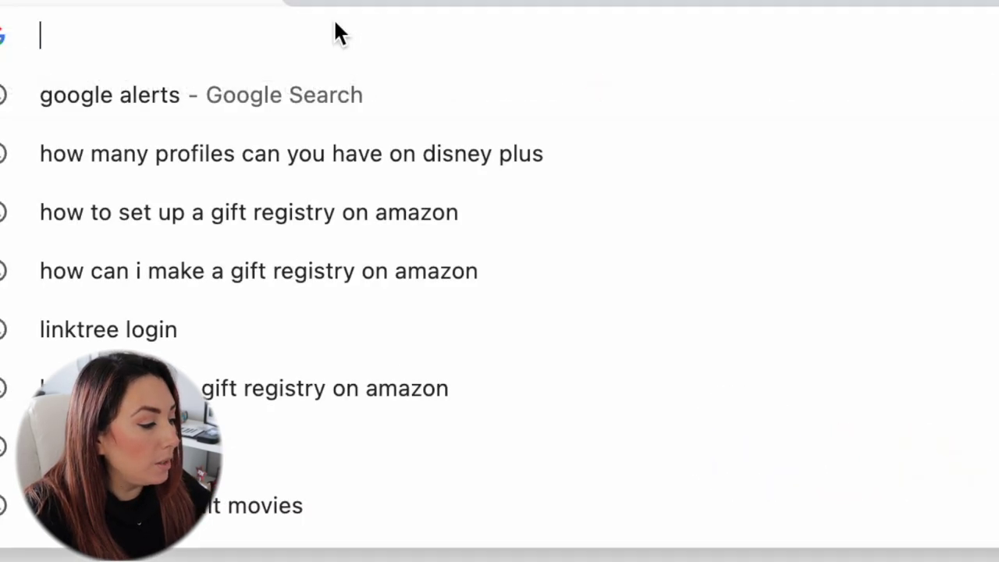
pyautogui.write('google.com')
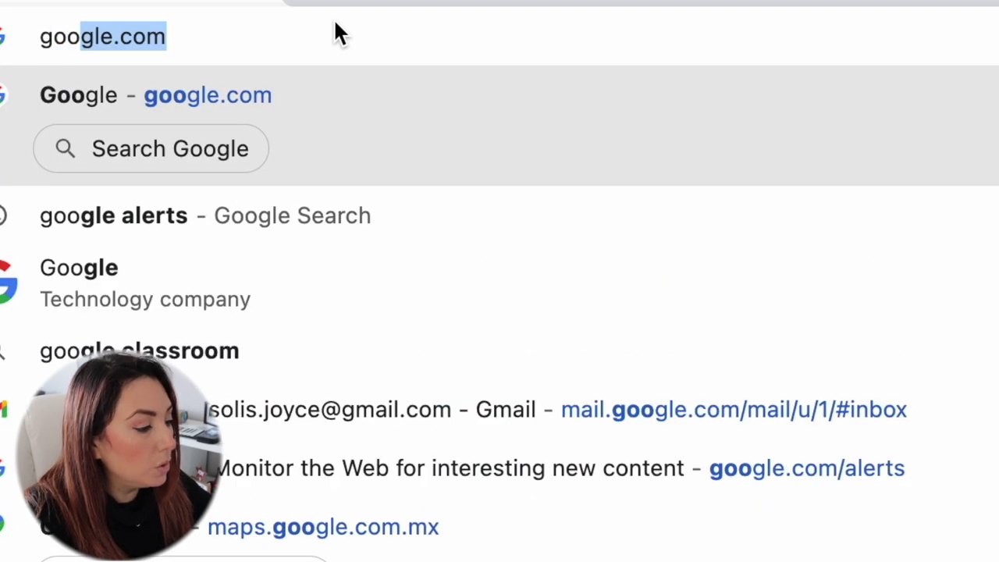
pyautogui.press('Right')
pyautogui.write('?')
pyautogui.press('BackSpace')
pyautogui.write('/ale')
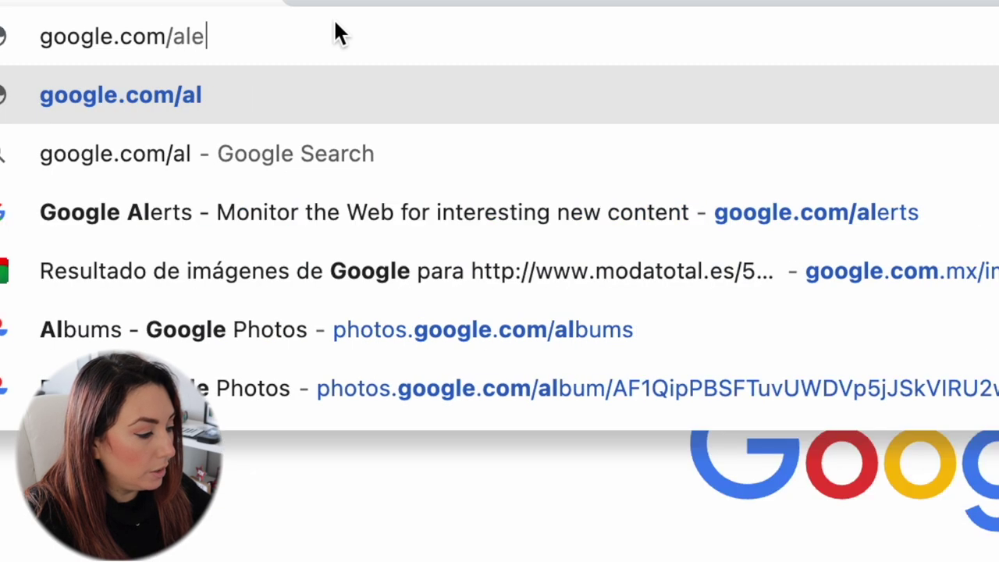
pyautogui.write('rts')
pyautogui.press('Return')
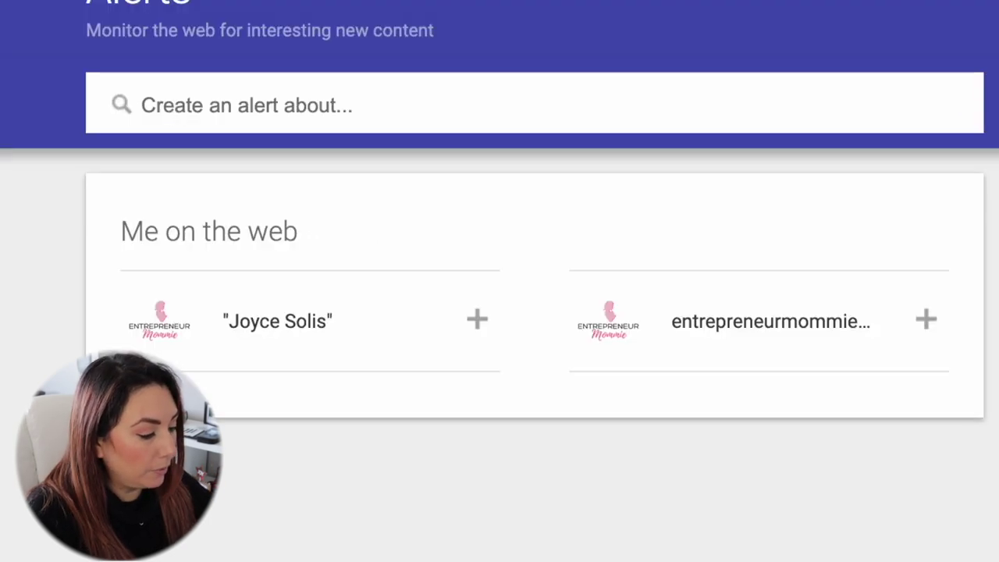
# Enter 'airfryer recipes' as the alert topic and show its delivery options.
pyautogui.write('air')
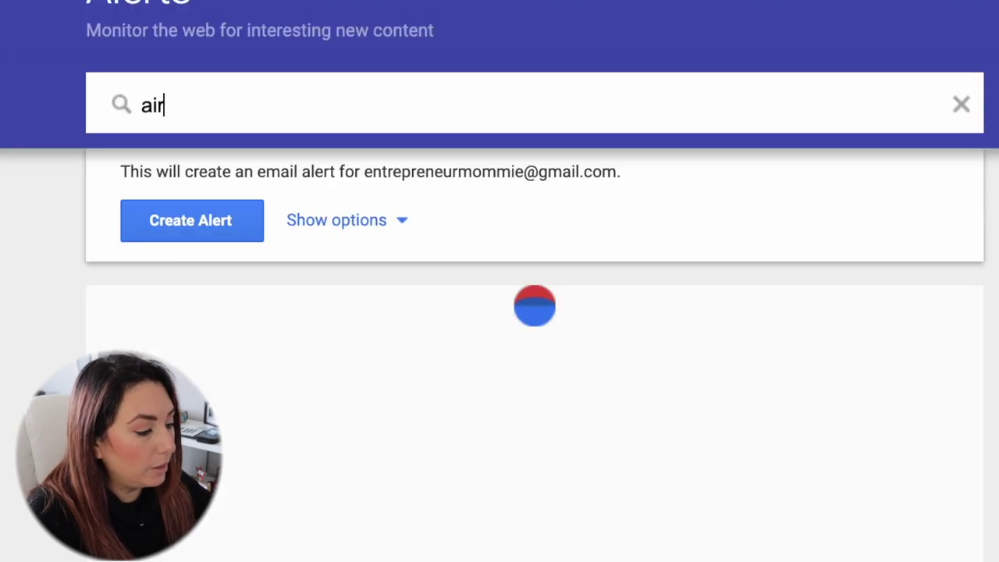
pyautogui.write('fryer recipes')
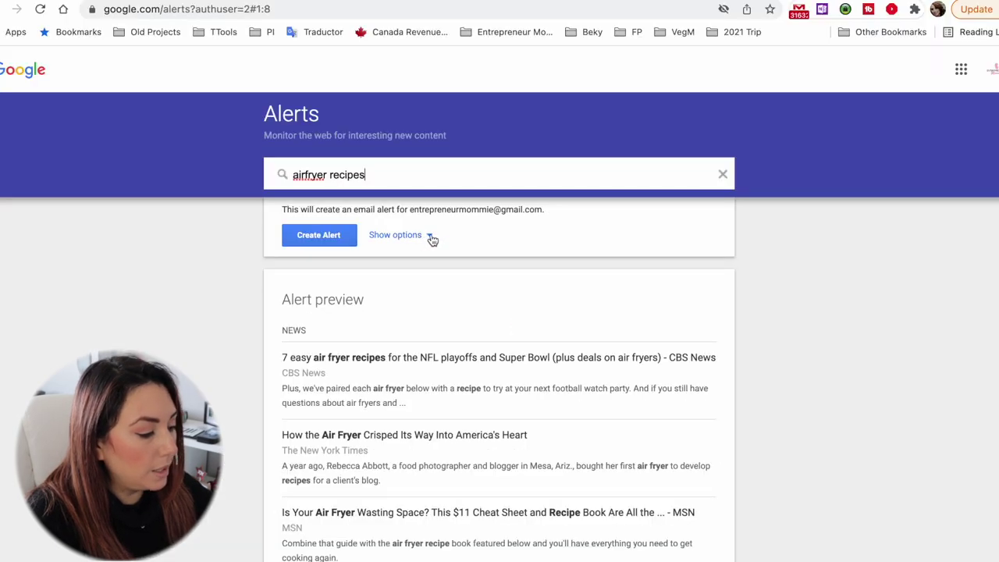
pyautogui.click(402, 221)
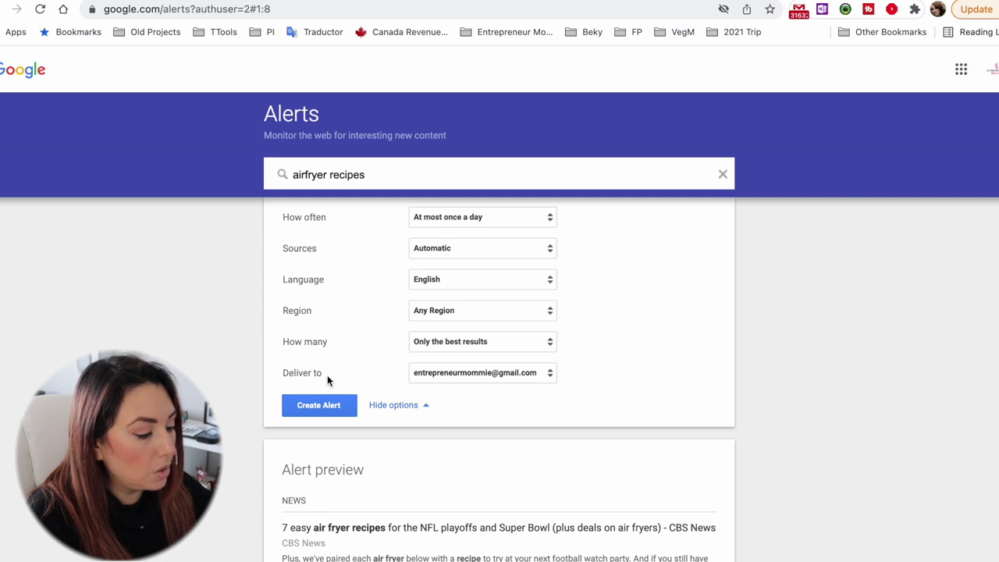
pyautogui.scroll(-1, 473, 297)
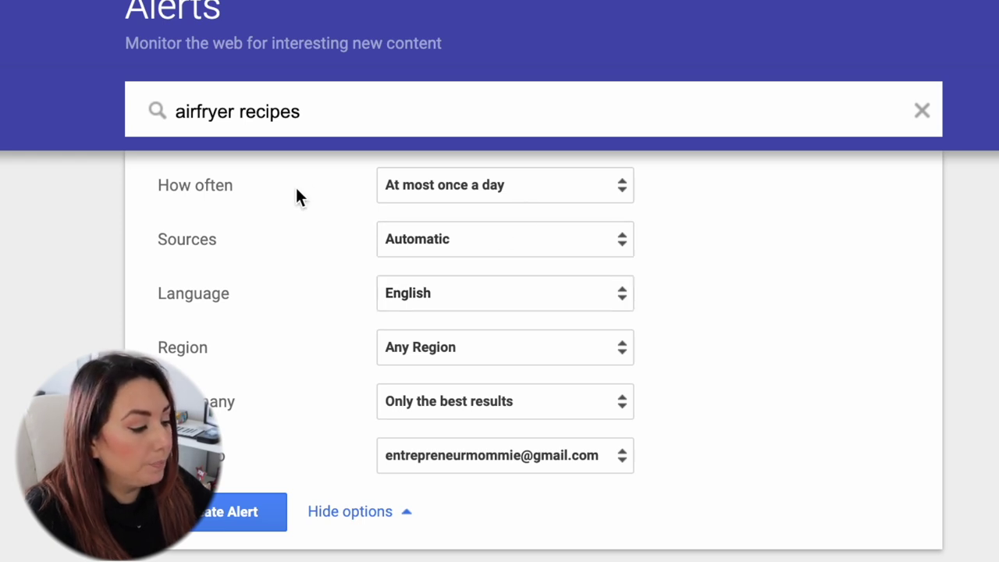
pyautogui.tripleClick(167, 182)
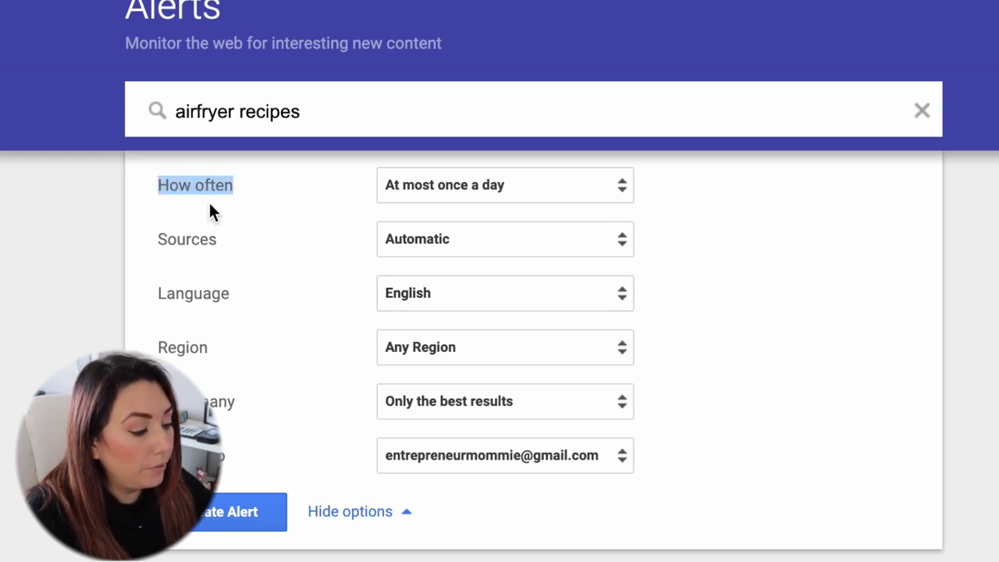
pyautogui.click(392, 192)
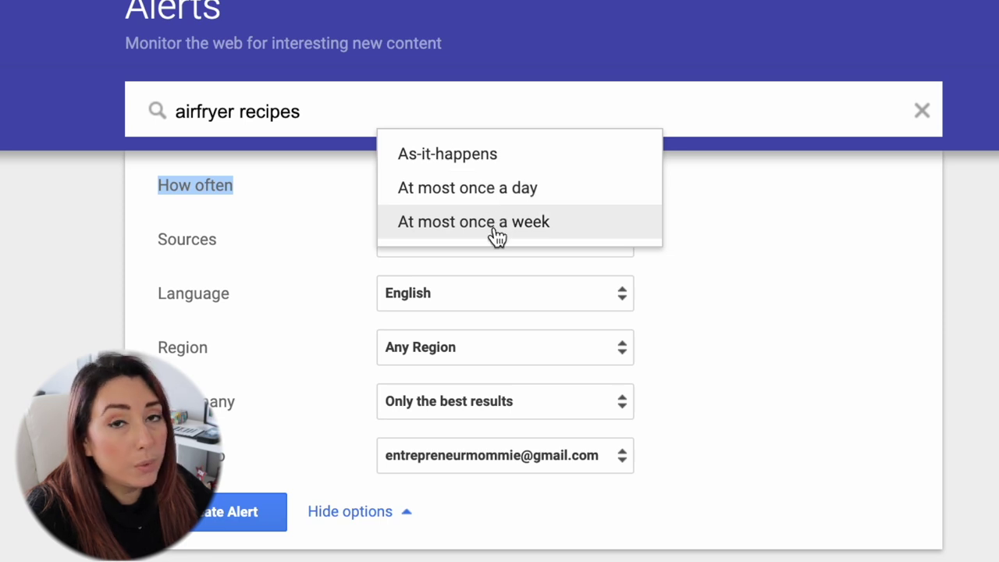
pyautogui.click(414, 197)
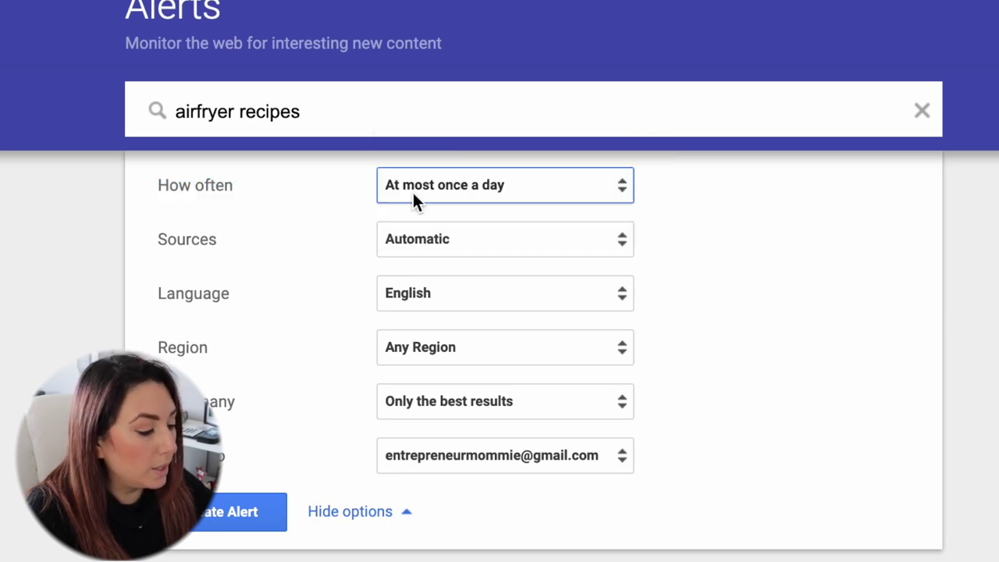
pyautogui.click(448, 238)
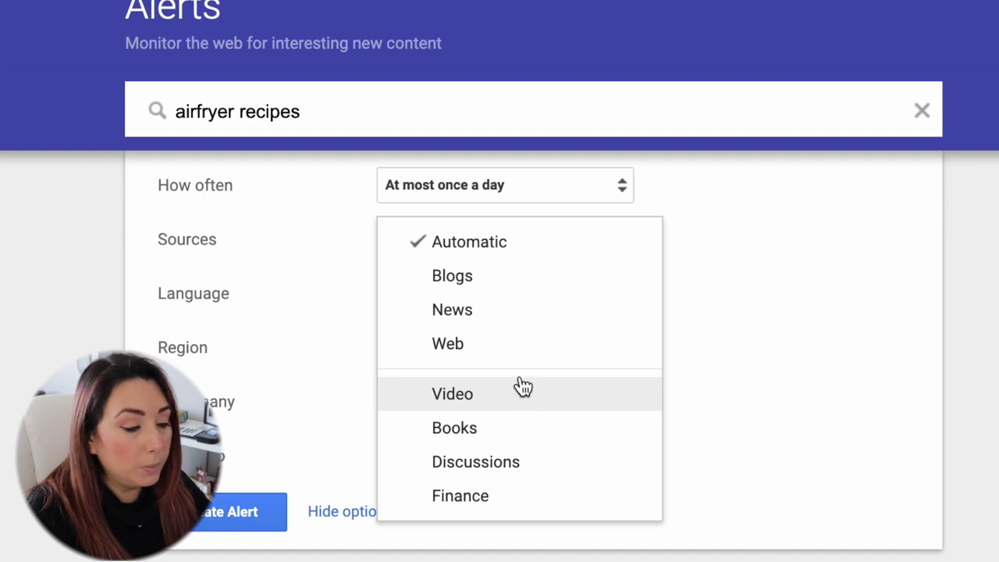
pyautogui.click(246, 335)
pyautogui.click(429, 301)
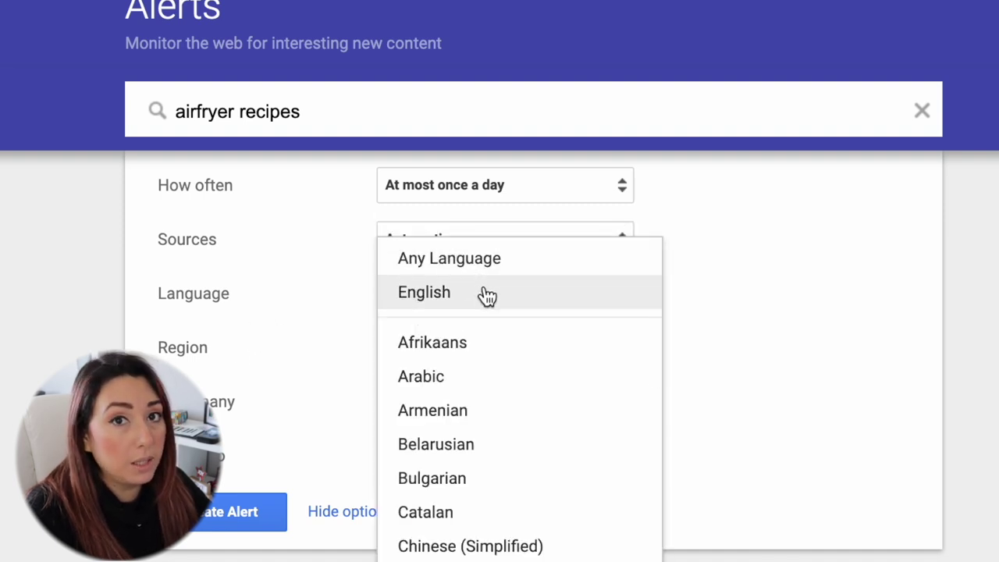
pyautogui.click(324, 347)
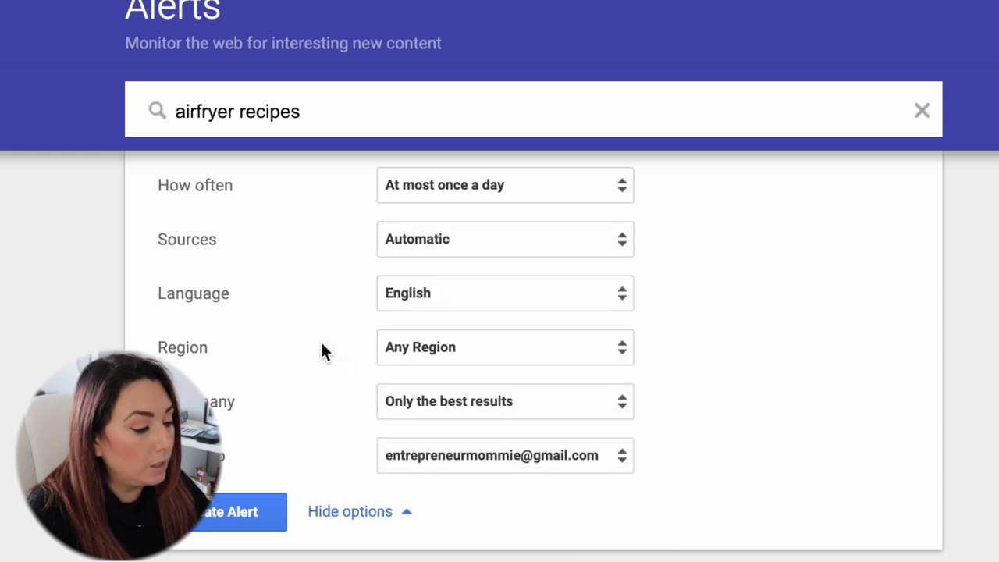
pyautogui.click(470, 343)
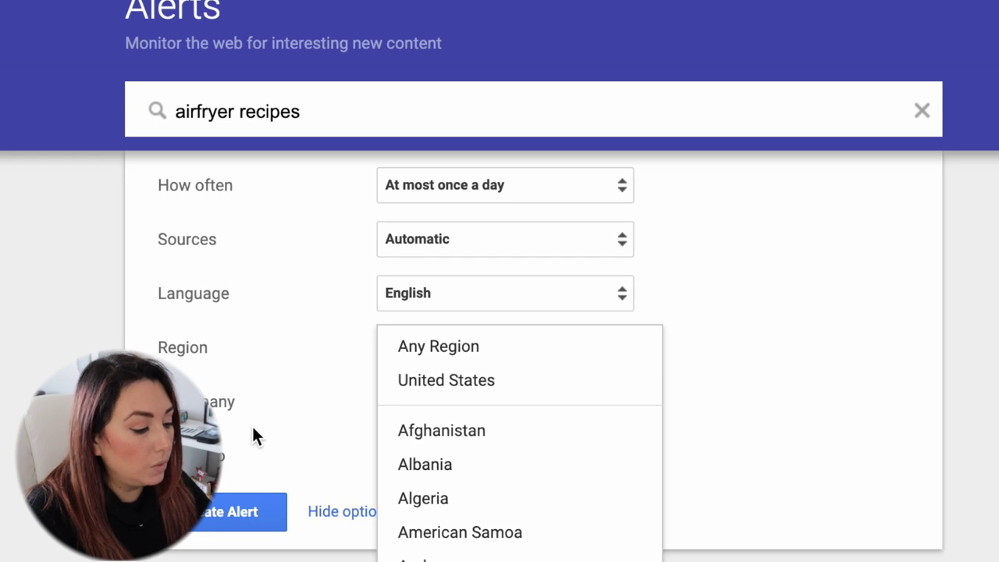
pyautogui.click(282, 377)
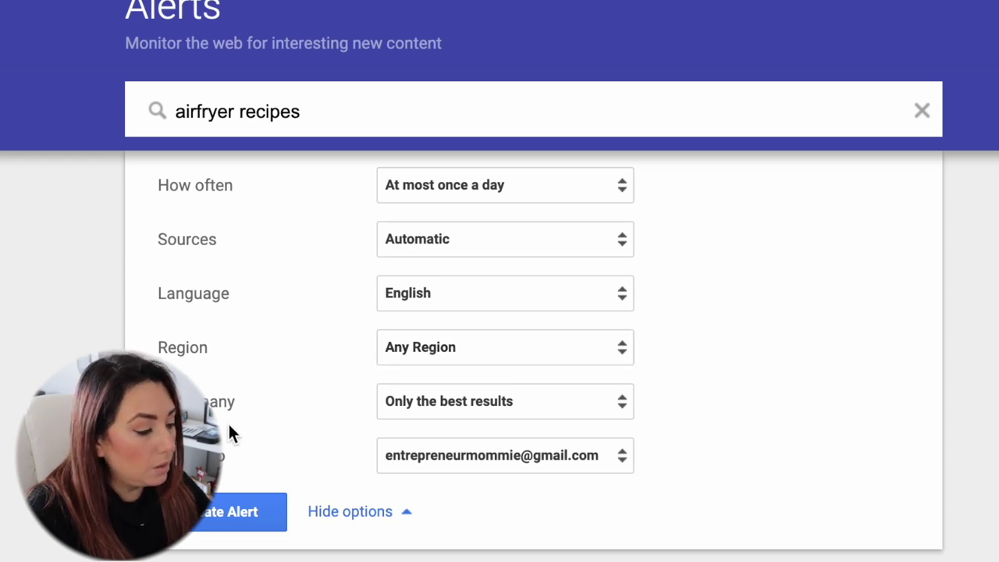
pyautogui.click(449, 405)
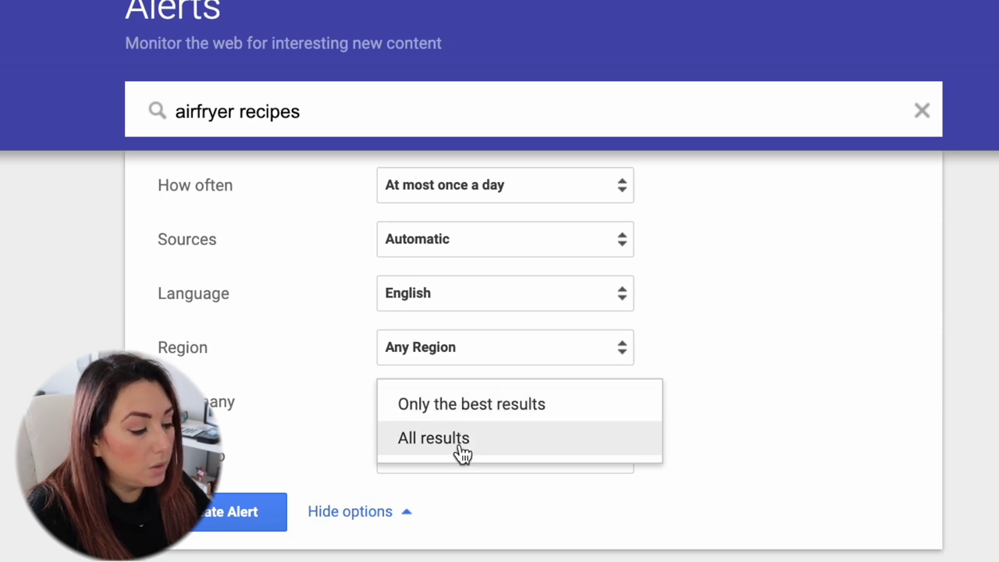
pyautogui.click(292, 460)
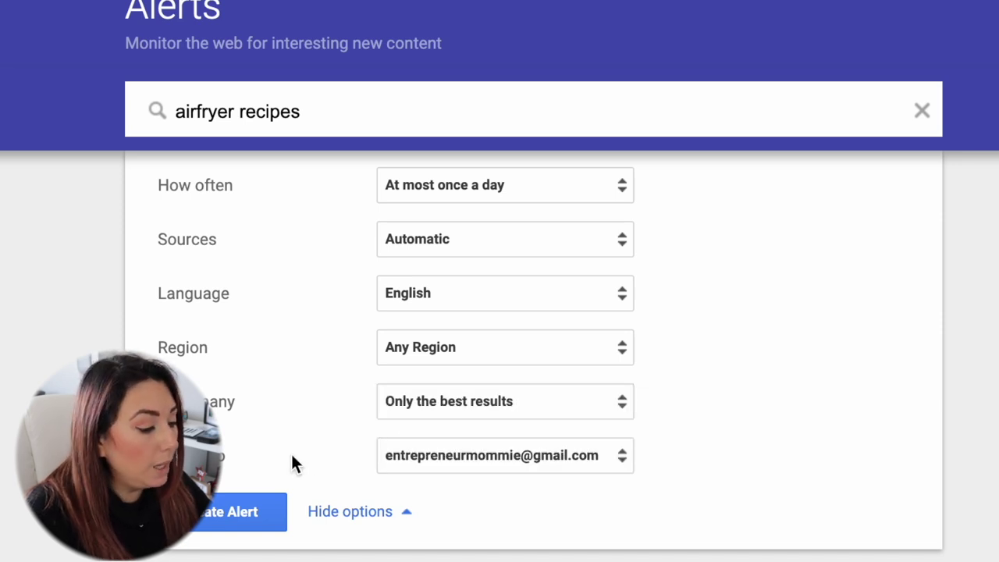
pyautogui.click(476, 455)
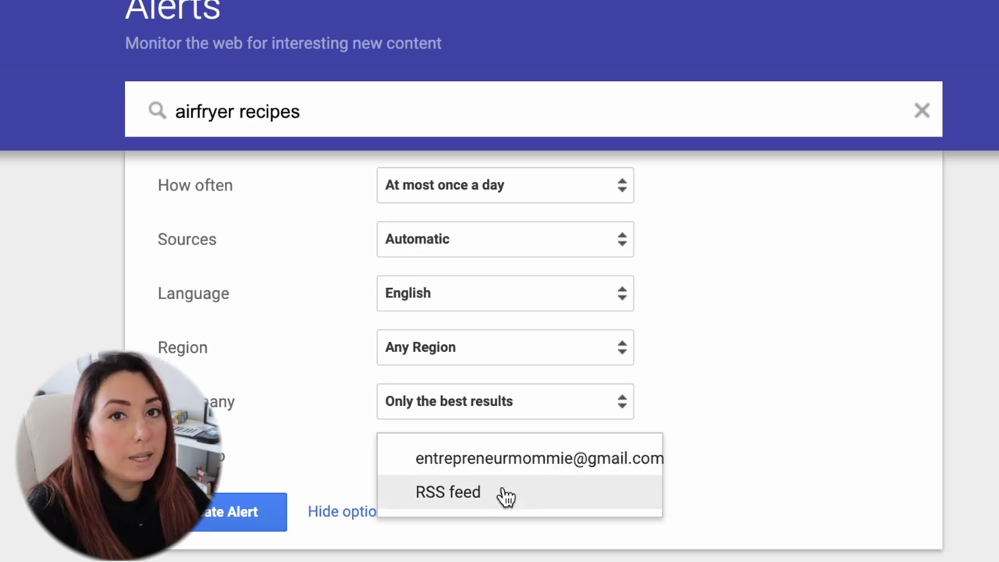
pyautogui.click(455, 460)
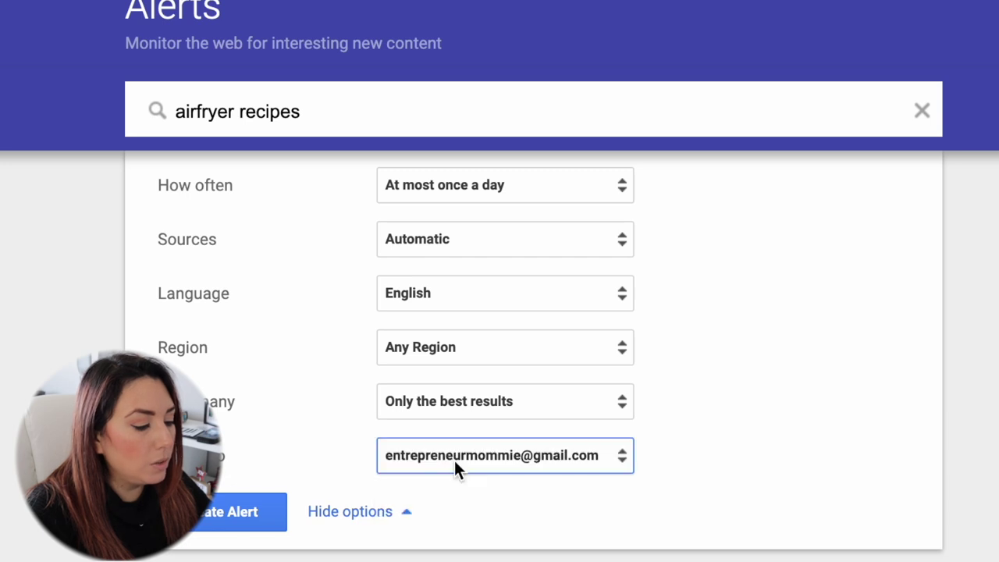
pyautogui.scroll(-2, 213, 538)
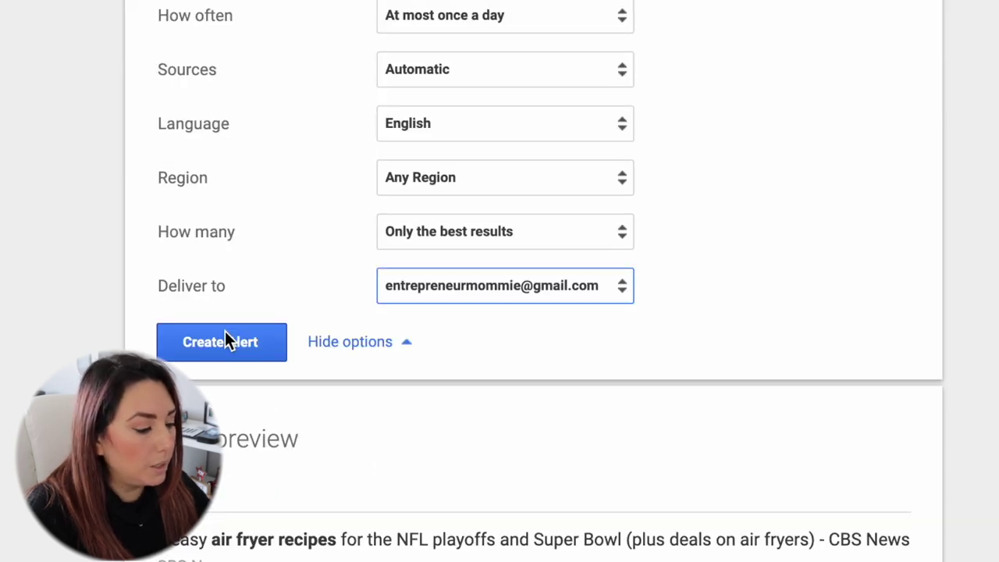
pyautogui.scroll(-10, 315, 515)
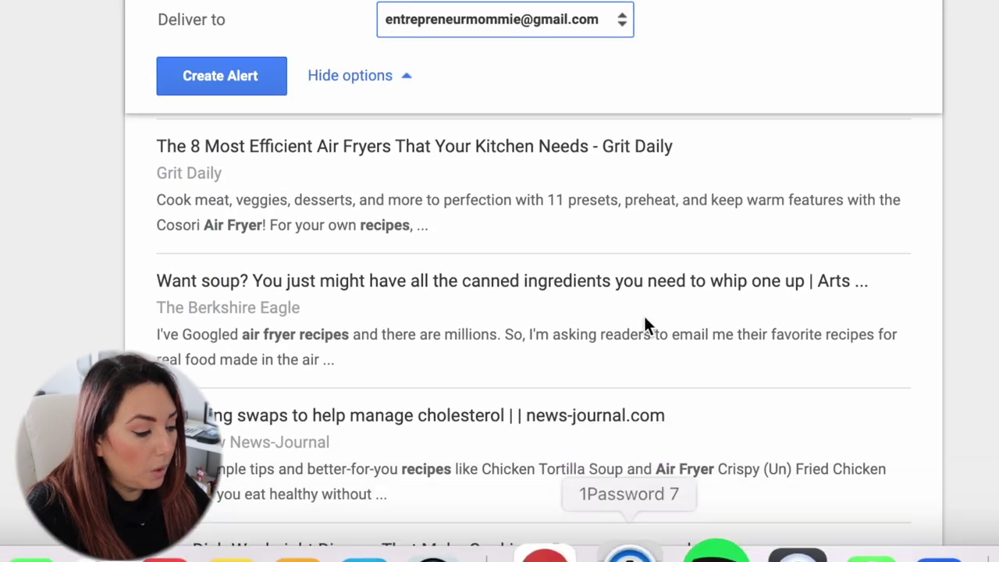
pyautogui.scroll(8, 645, 326)
pyautogui.scroll(2, 645, 326)
pyautogui.scroll(-2, 486, 279)
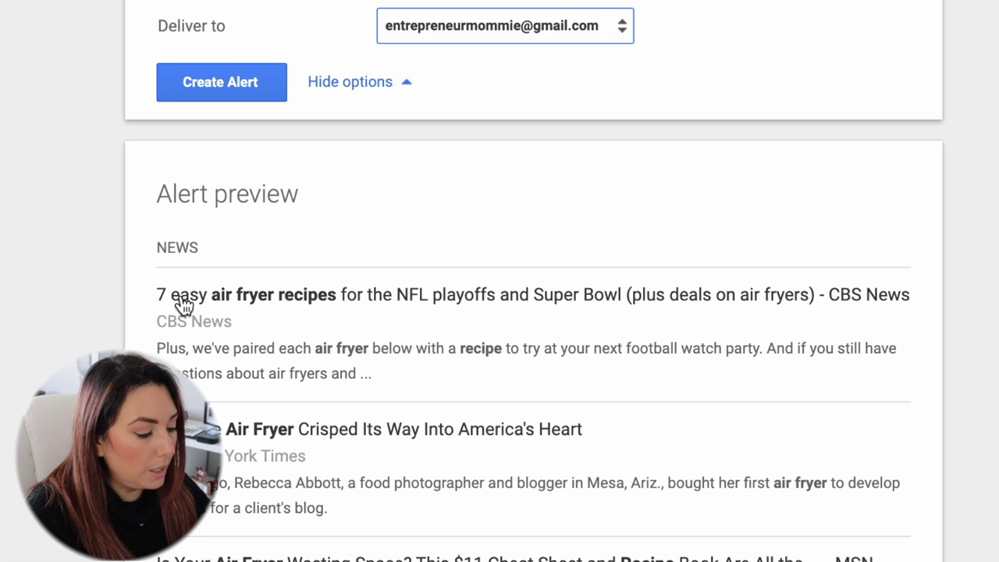
pyautogui.scroll(-5, 305, 357)
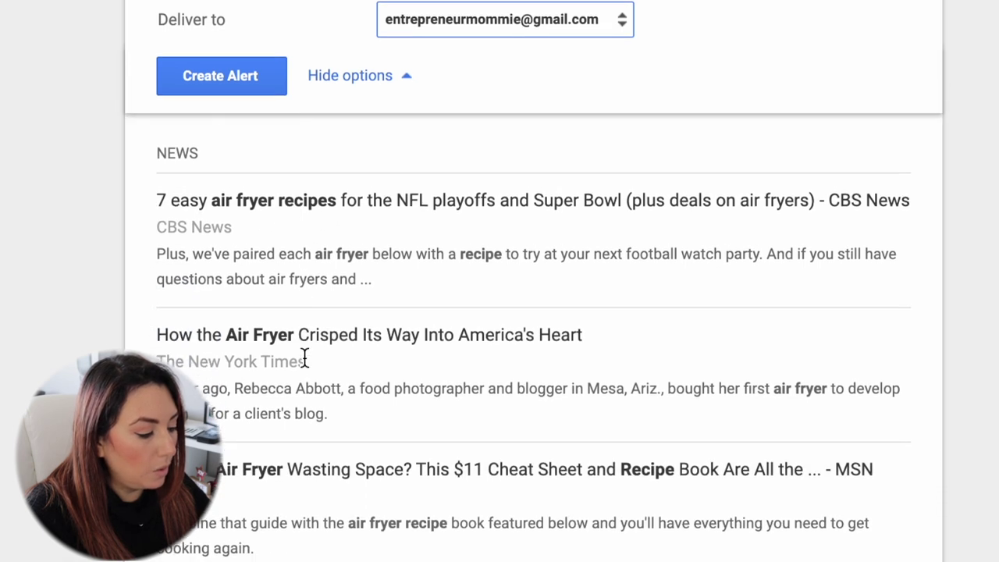
pyautogui.scroll(1, 152, 235)
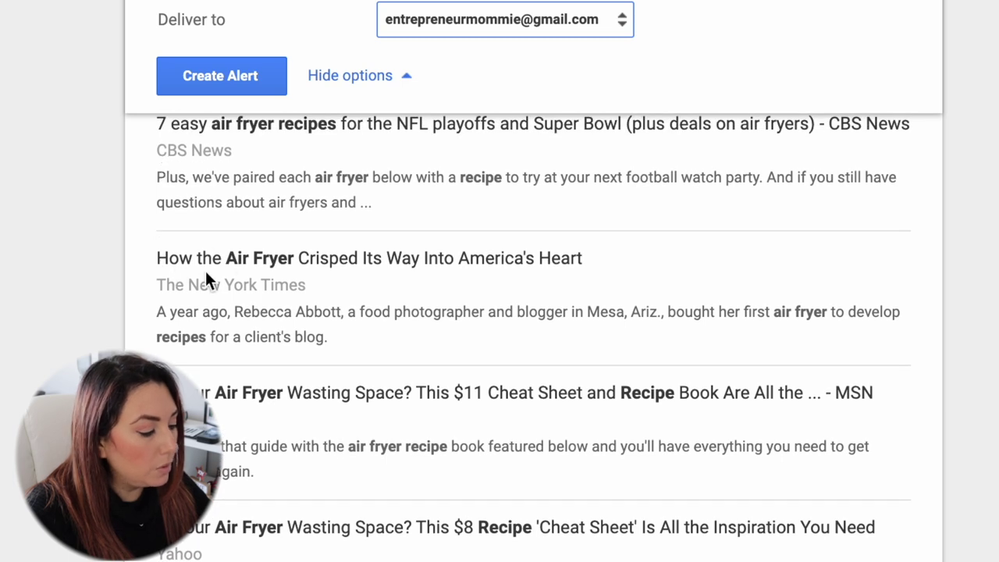
pyautogui.scroll(-4, 205, 275)
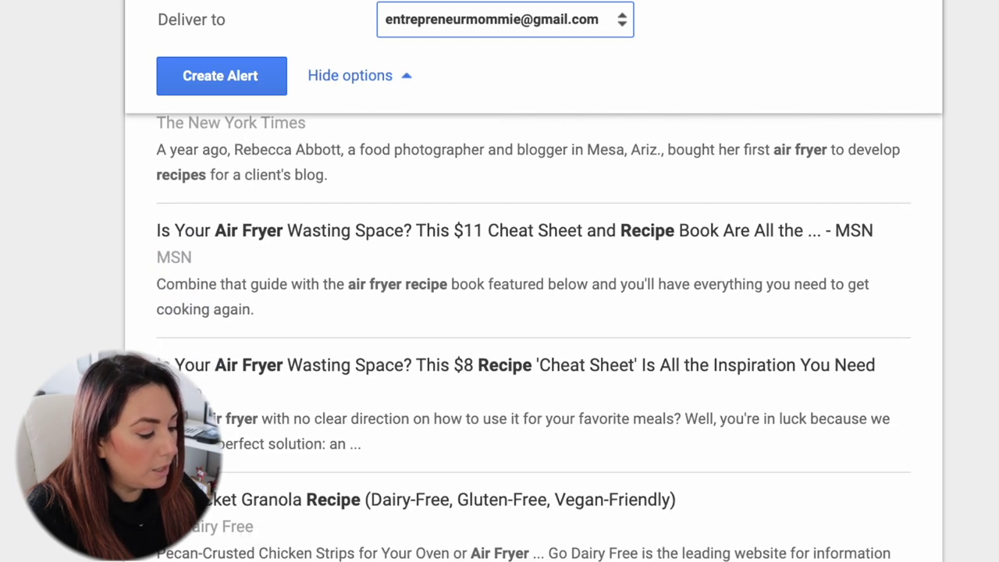
pyautogui.scroll(-3, 241, 506)
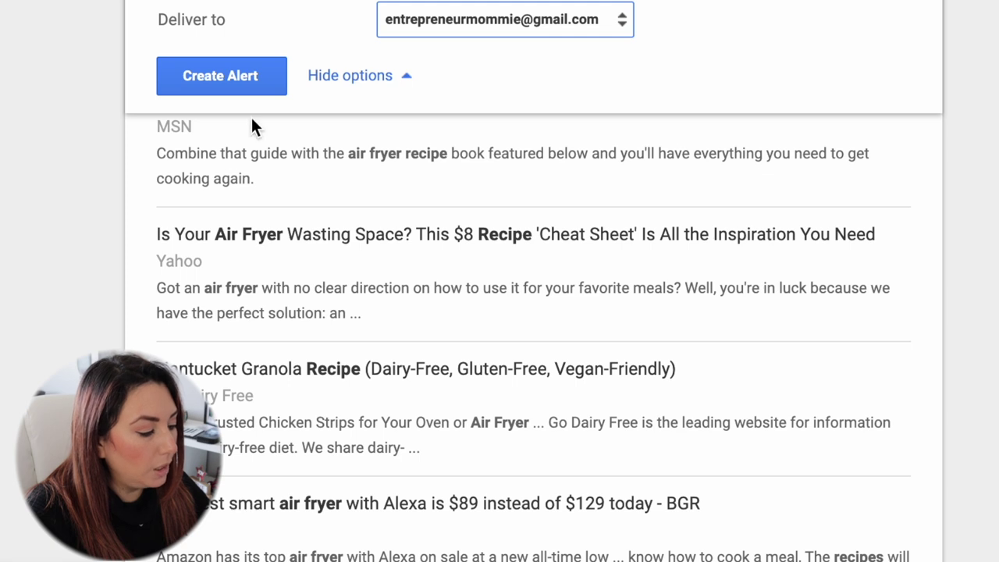
# Create the 'airfryer recipes' alert and find it under My alerts.
pyautogui.scroll(8, 270, 179)
pyautogui.click(235, 74)
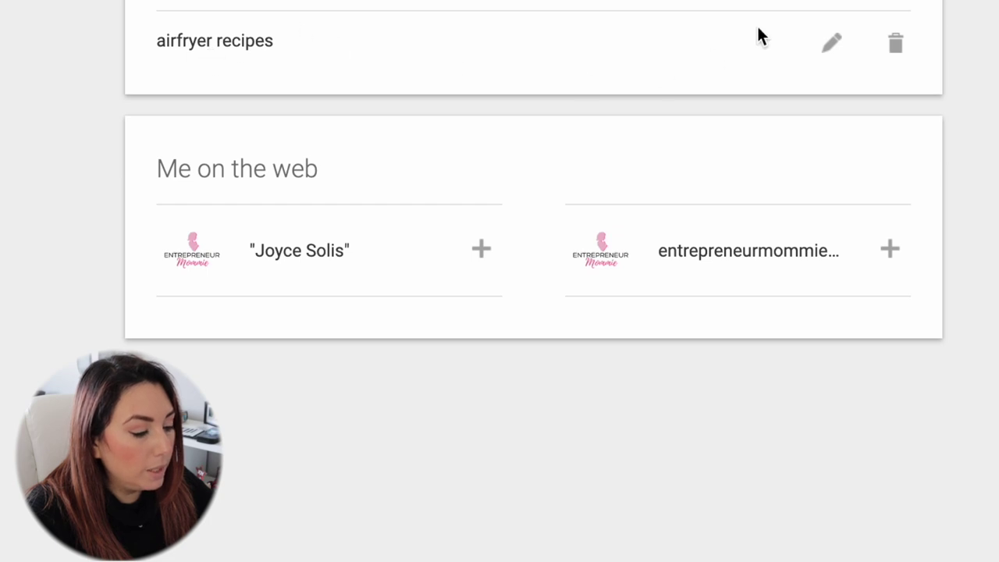
pyautogui.scroll(2, 402, 80)
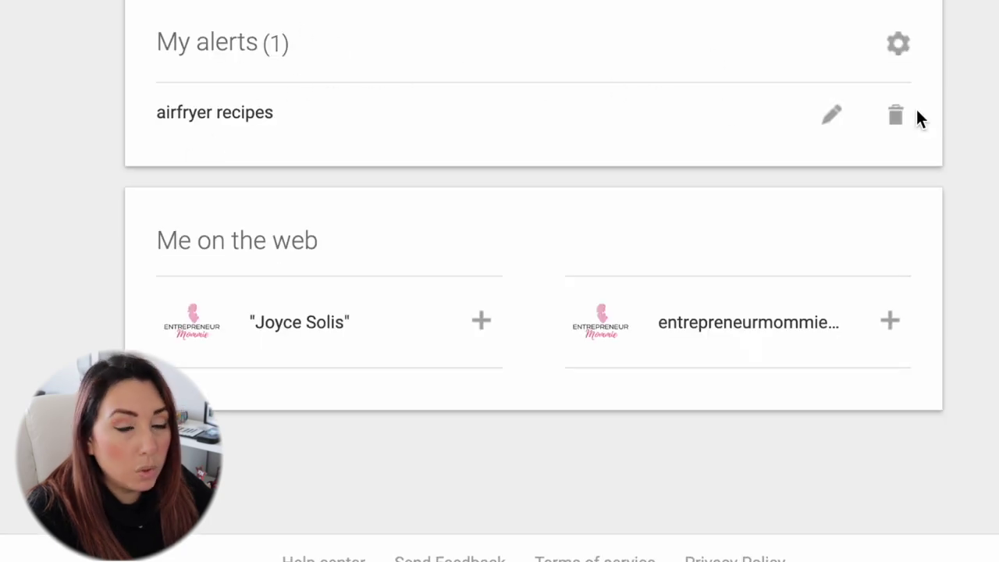
# In the alert delivery settings, enable Delivery time at 11:00 AM and save.
pyautogui.click(899, 45)
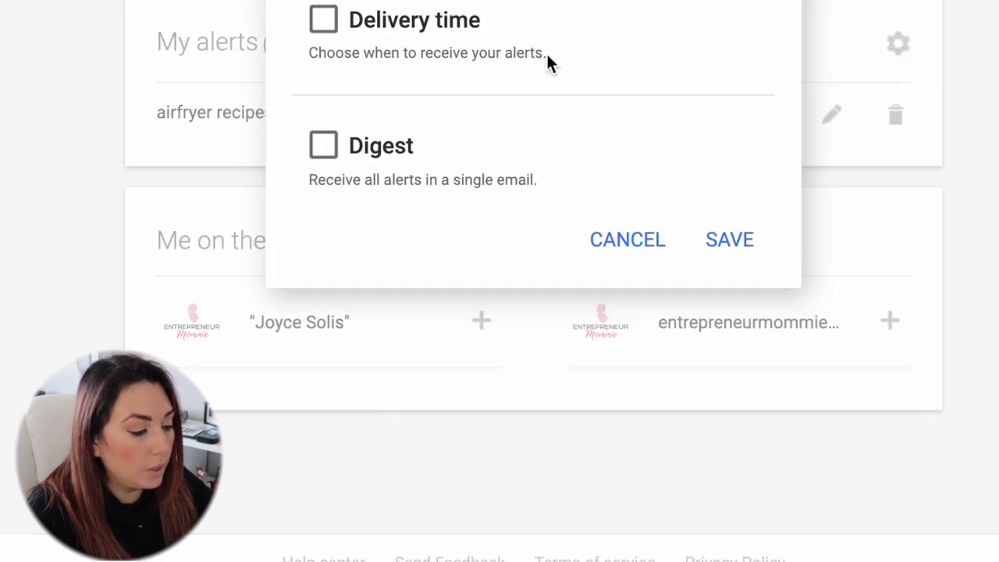
pyautogui.click(322, 25)
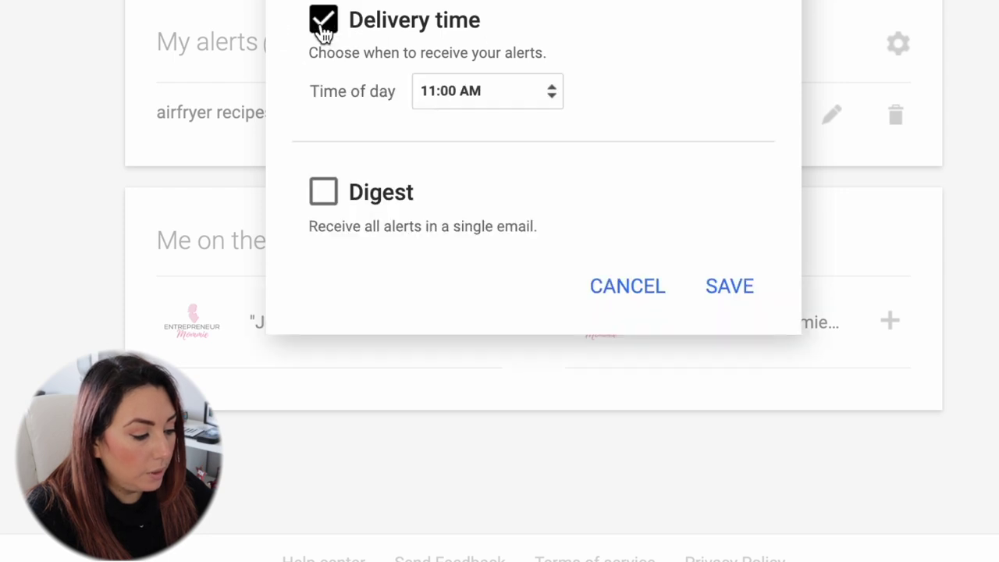
pyautogui.click(478, 92)
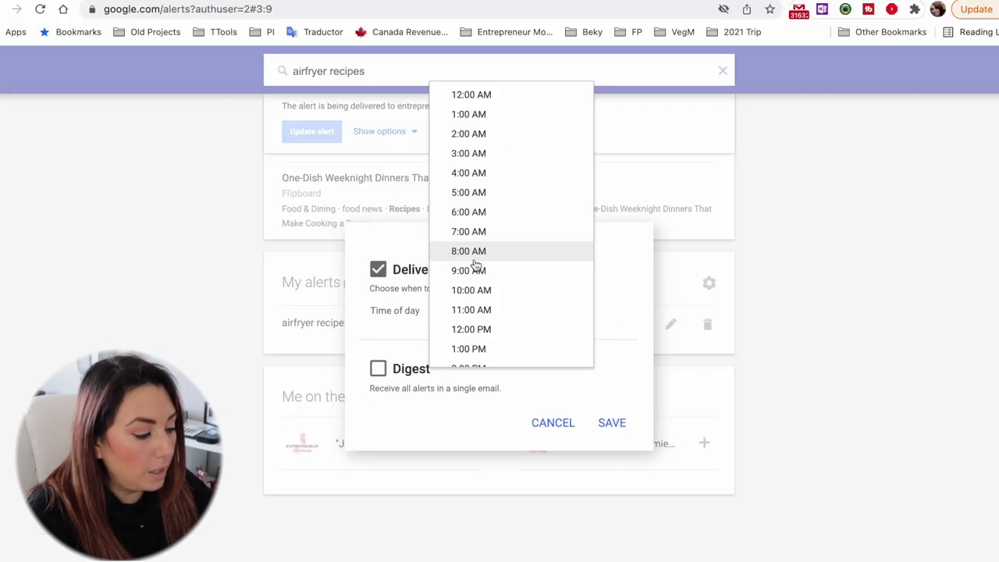
pyautogui.click(409, 312)
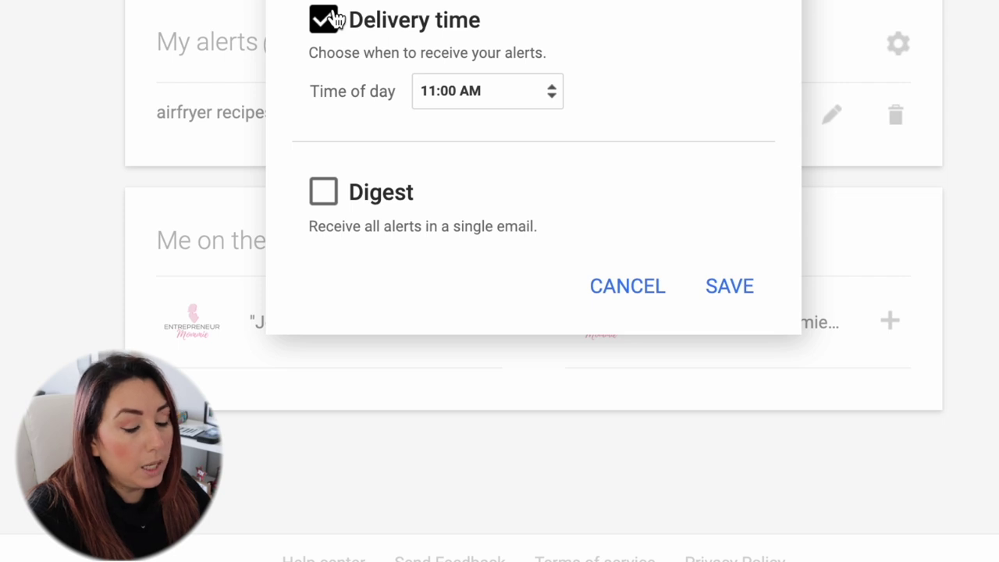
pyautogui.moveTo(334, 17); pyautogui.dragTo(437, 1)
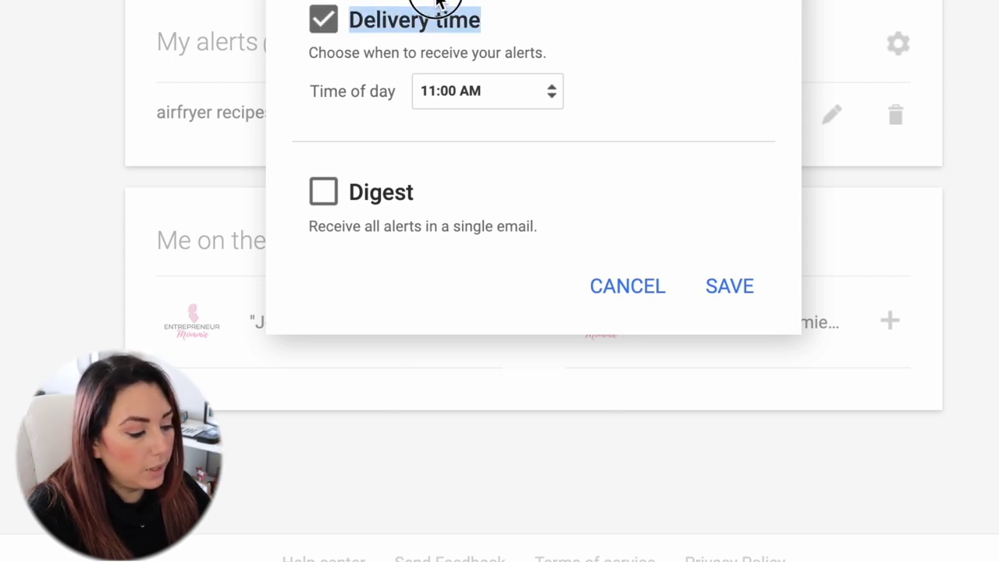
pyautogui.click(333, 27)
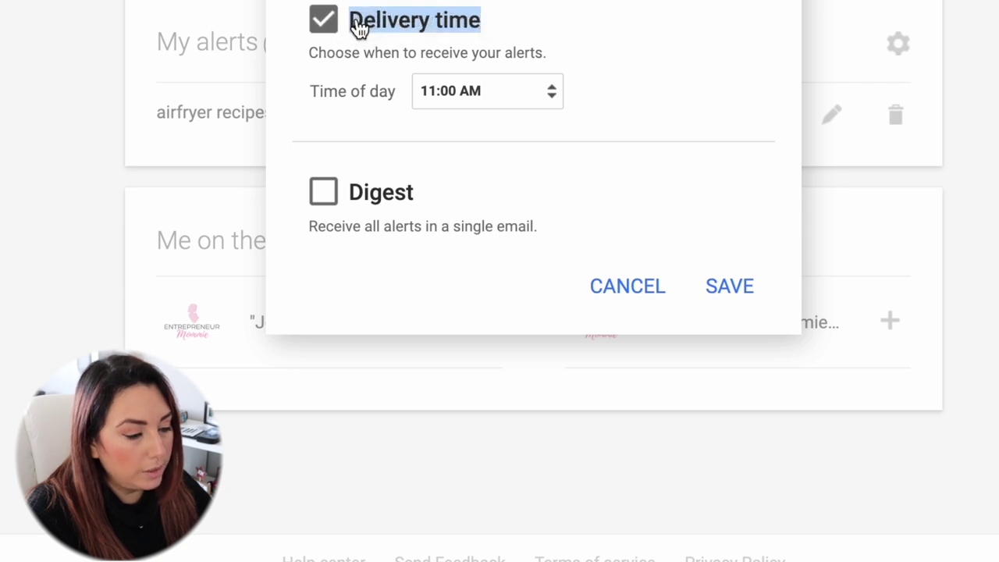
pyautogui.click(518, 100)
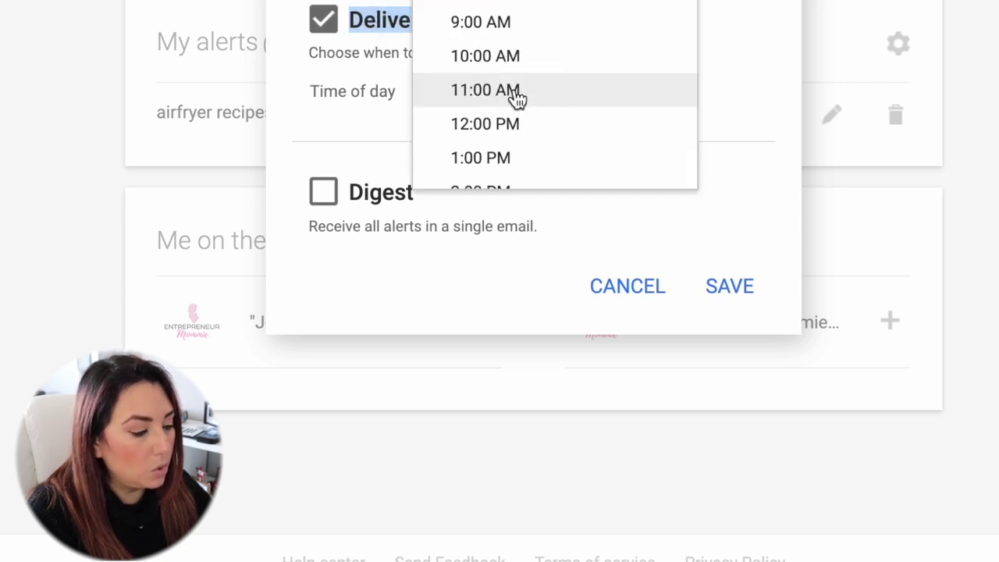
pyautogui.click(518, 92)
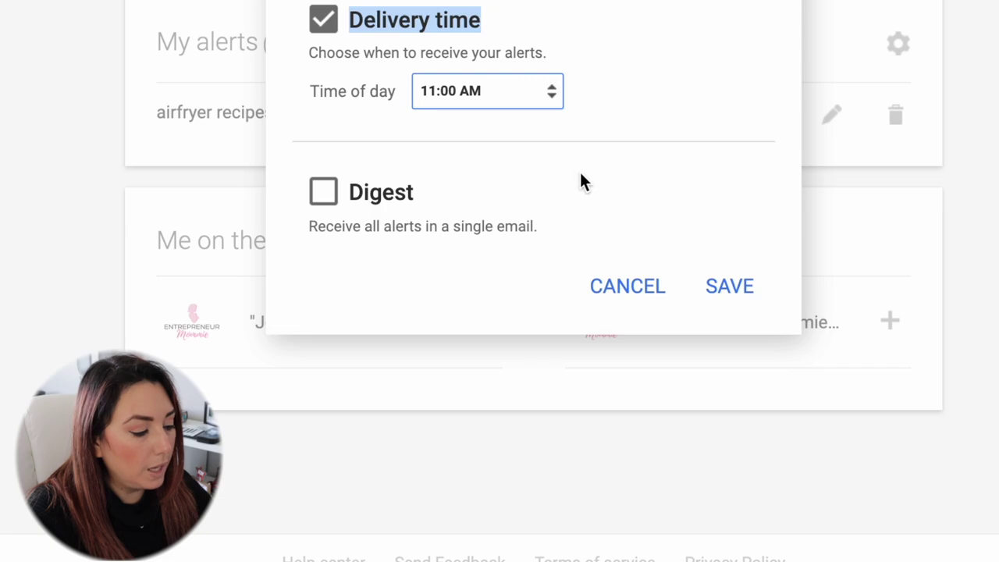
pyautogui.click(755, 295)
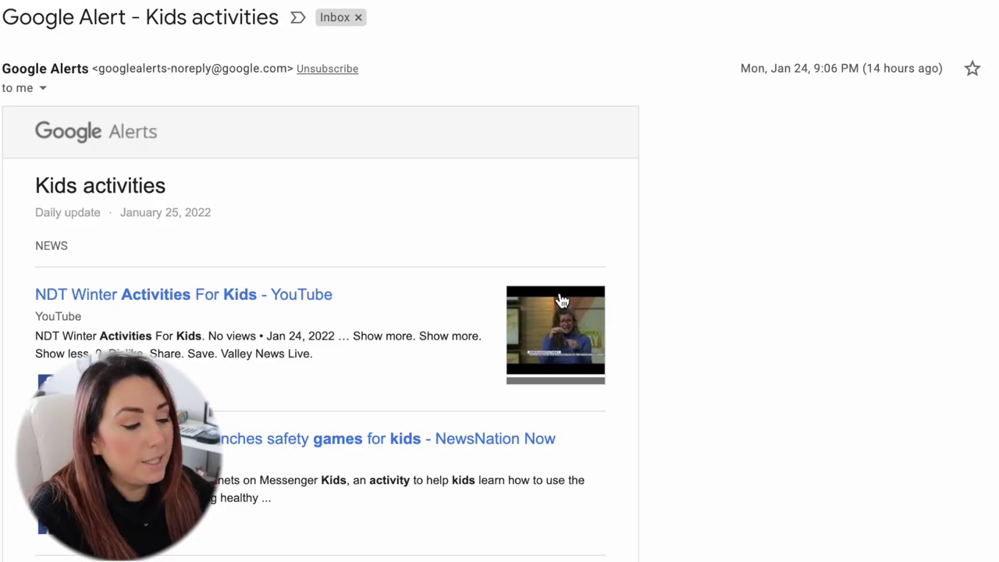
# Read through the Kids activities alert email, highlighting the alert topic in its subject.
pyautogui.scroll(-1, 383, 374)
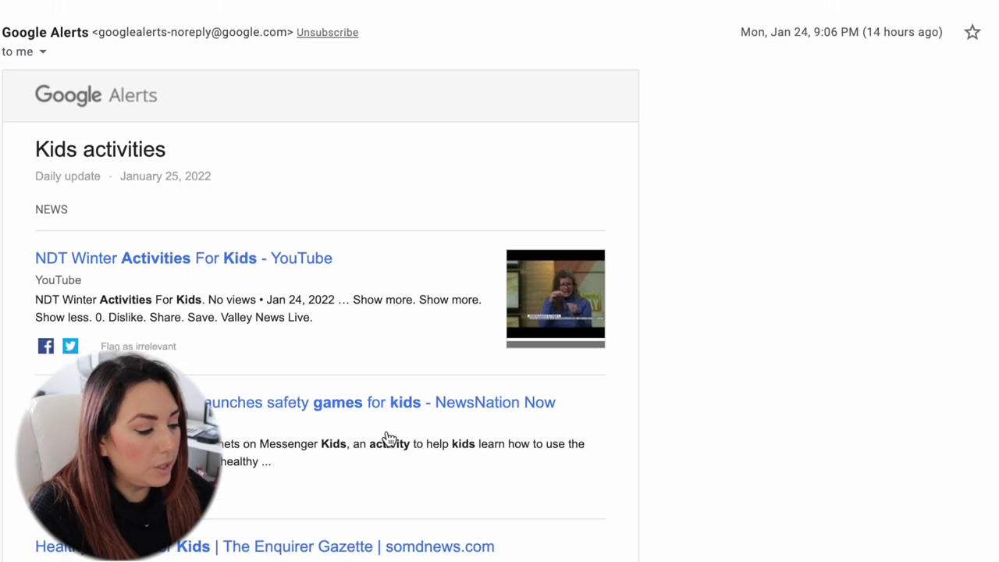
pyautogui.scroll(1, 387, 437)
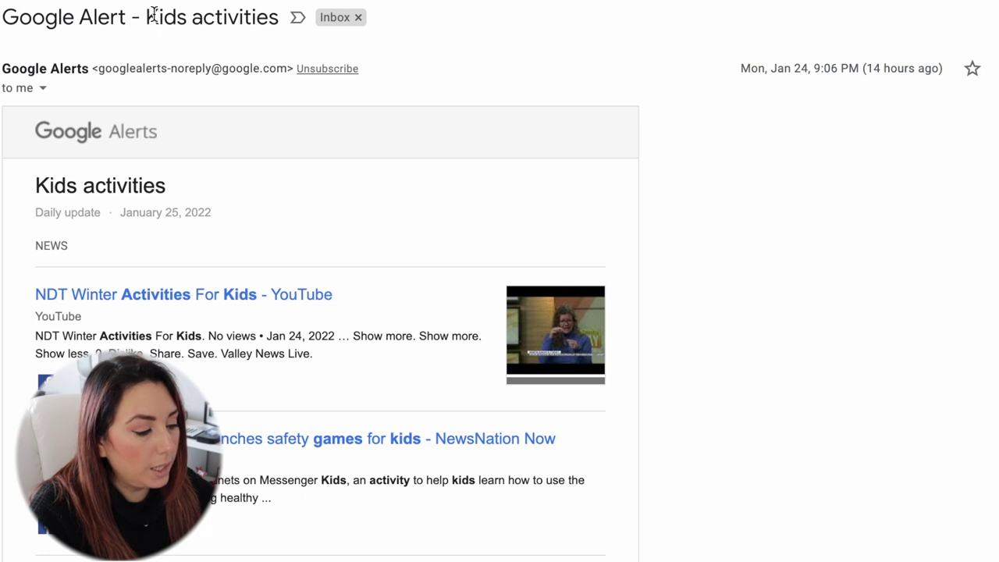
pyautogui.moveTo(154, 14); pyautogui.dragTo(259, 14)
pyautogui.scroll(-1, 259, 14)
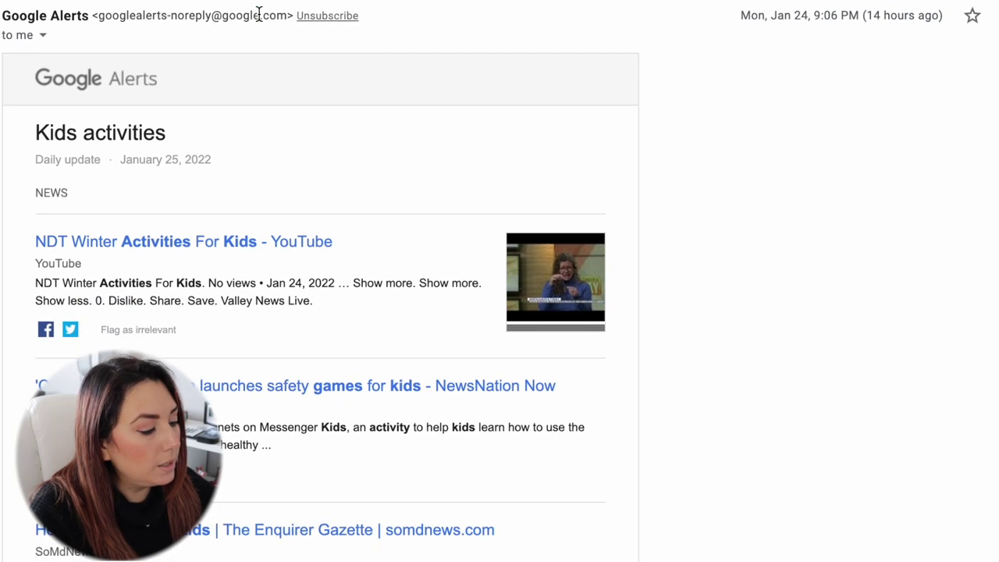
pyautogui.scroll(-1, 142, 225)
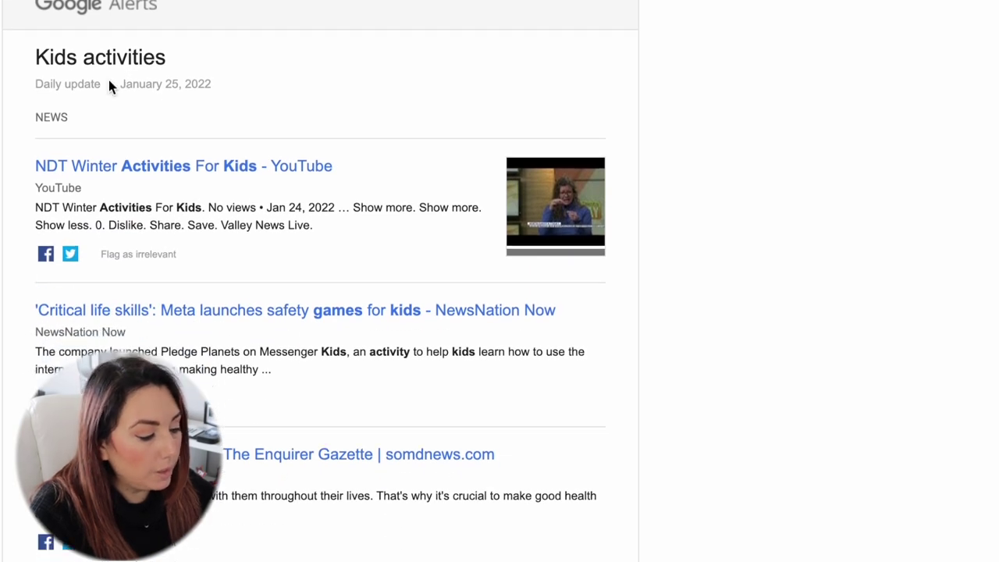
pyautogui.scroll(-1, 152, 310)
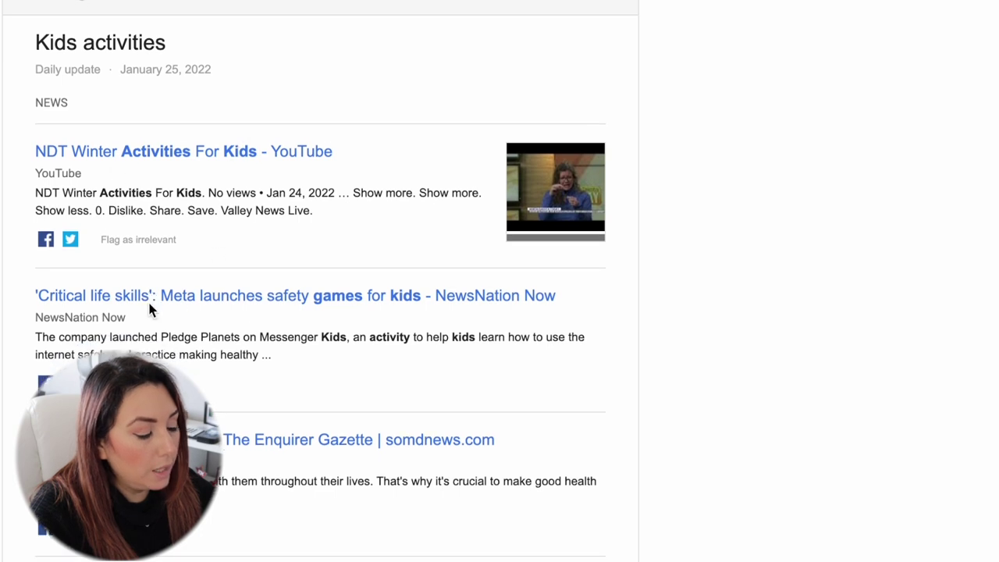
pyautogui.scroll(-2, 151, 310)
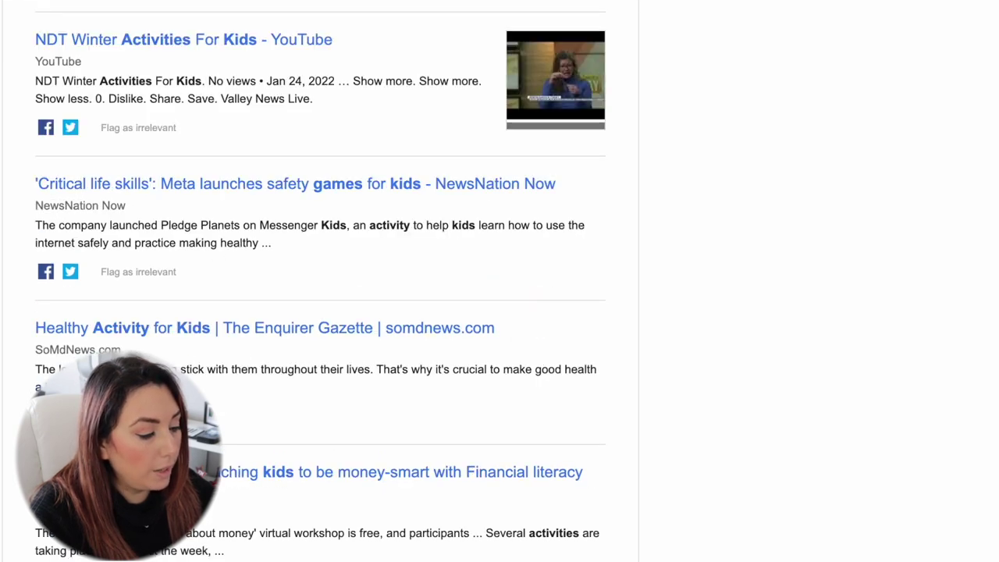
pyautogui.scroll(2, 201, 316)
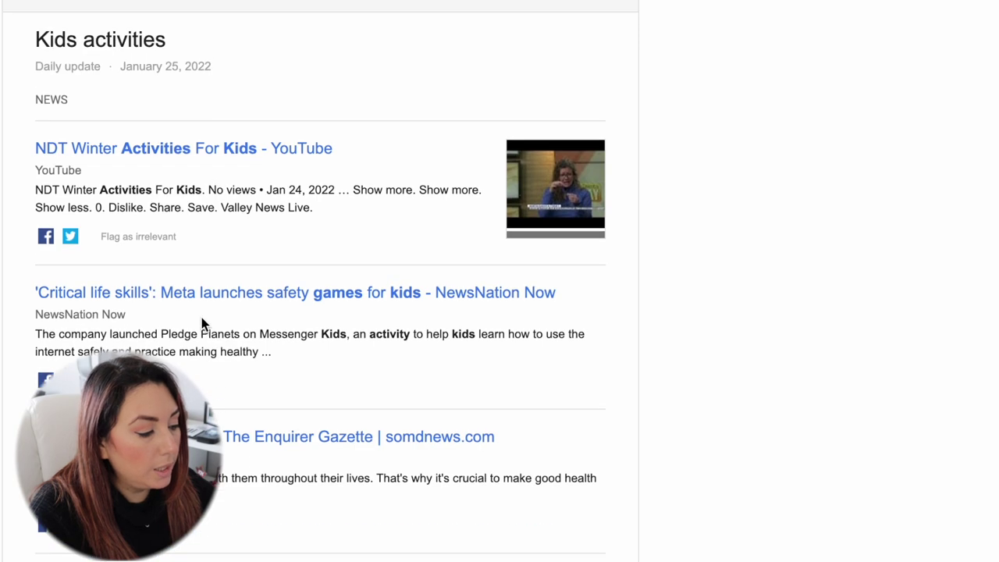
pyautogui.scroll(-1, 189, 267)
pyautogui.scroll(-2, 190, 272)
pyautogui.scroll(-3, 190, 271)
pyautogui.scroll(-2, 190, 271)
pyautogui.scroll(15, 191, 272)
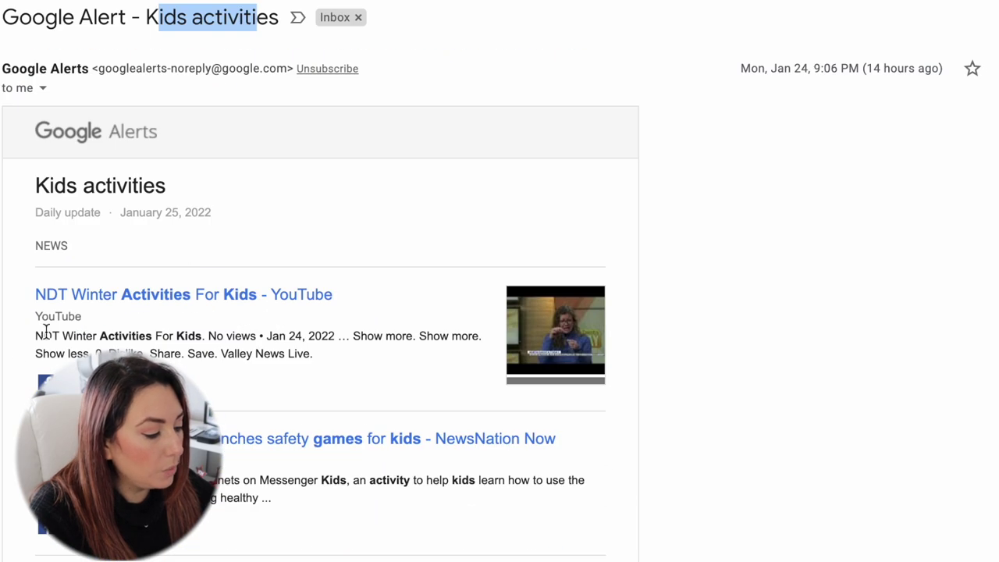
pyautogui.scroll(-5, 213, 327)
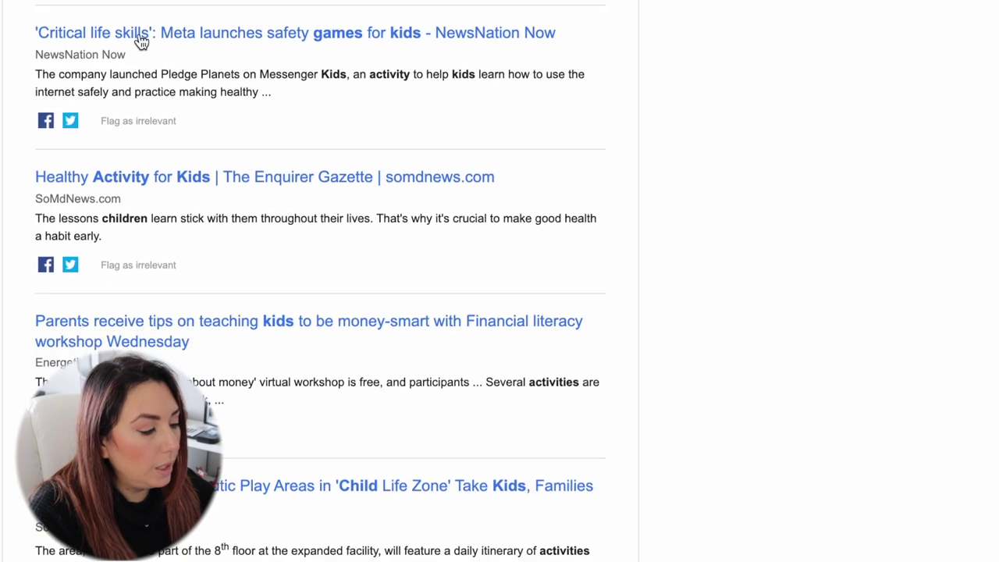
pyautogui.scroll(-10, 312, 291)
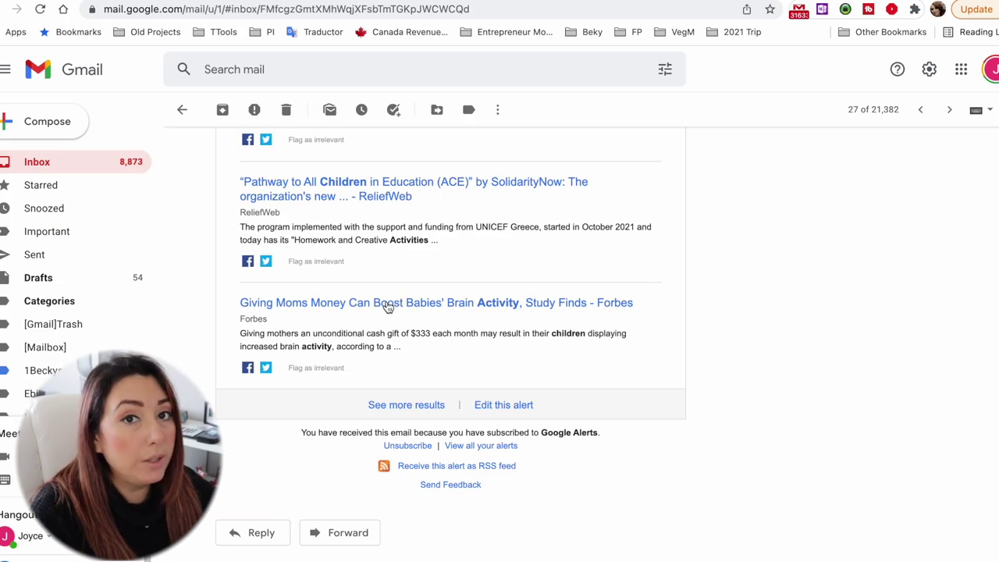
pyautogui.scroll(10, 387, 307)
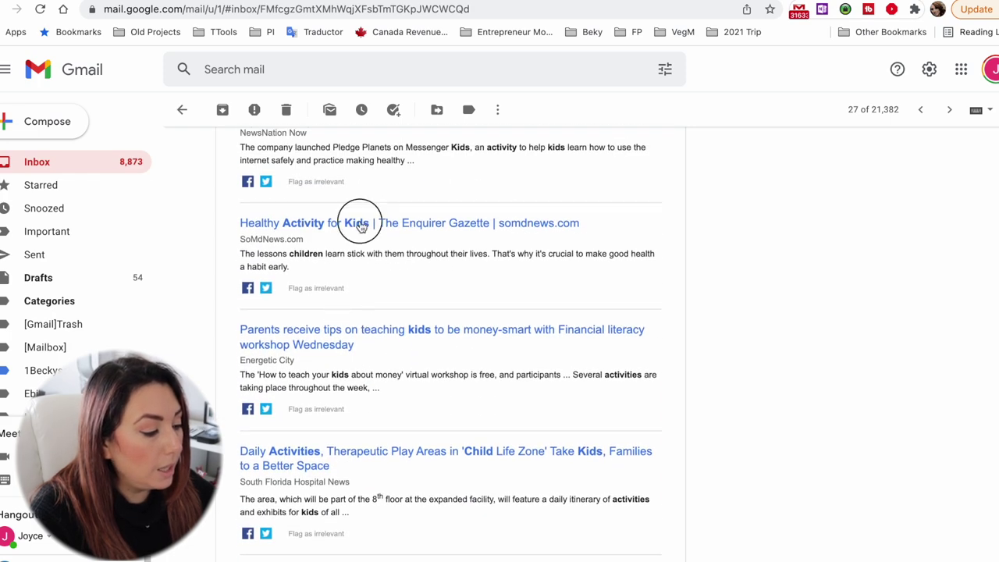
# Open the 'Healthy Activity for Kids' article and scroll through it.
pyautogui.click(360, 224)
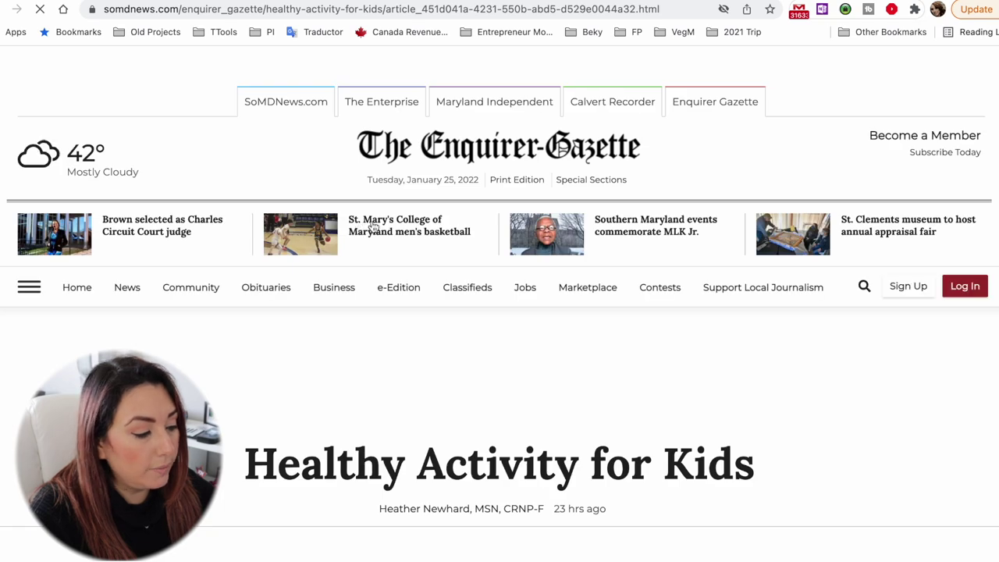
pyautogui.scroll(-5, 491, 312)
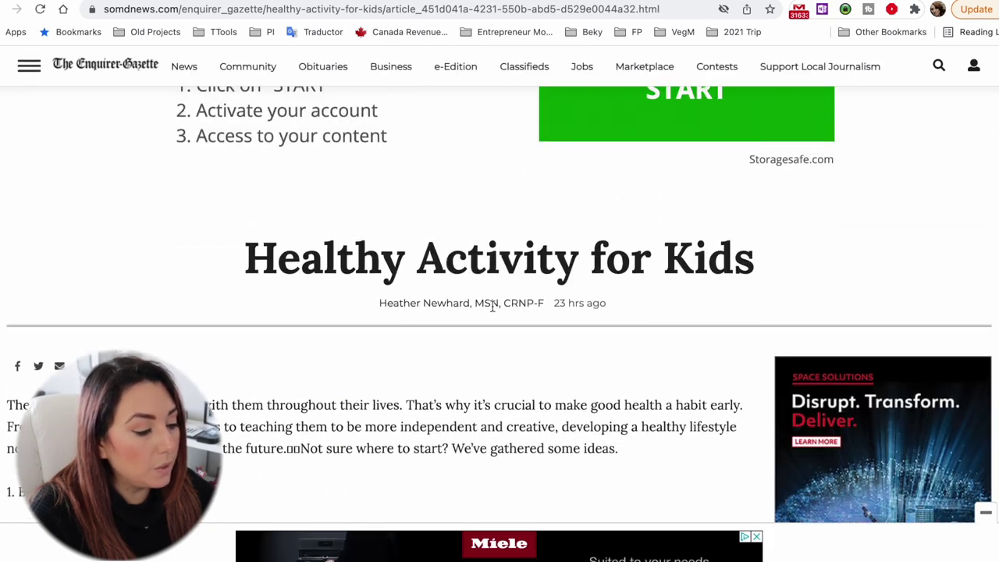
pyautogui.scroll(-2, 492, 305)
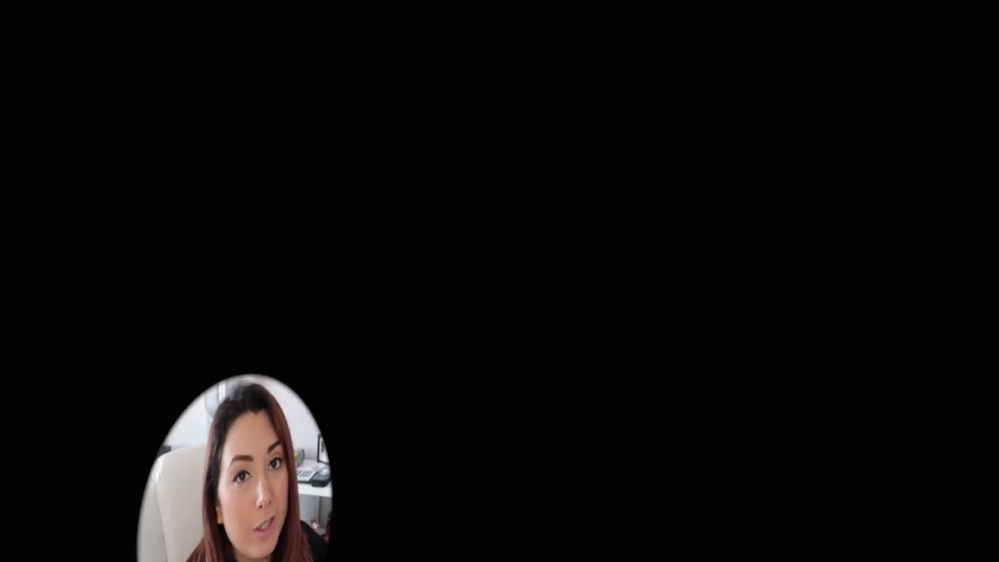